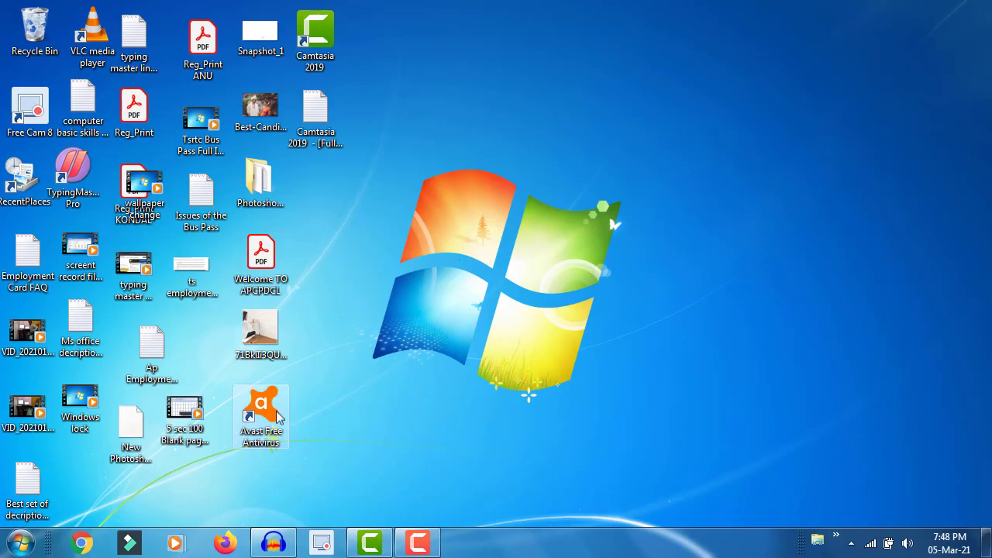
Open the list of installed programs for uninstalling from the Control Panel
{"action": "left_click", "coordinate": [268, 411]}
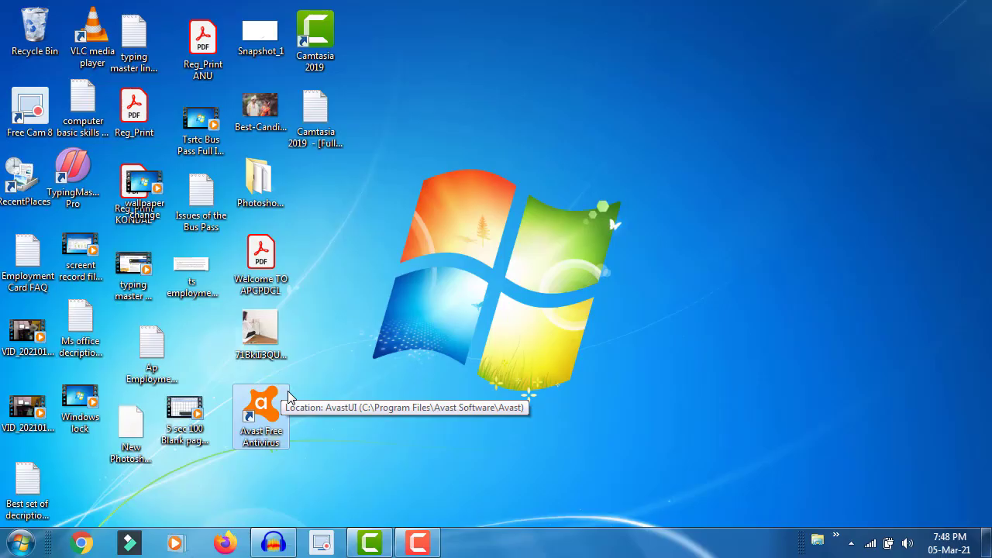
{"action": "left_click", "coordinate": [318, 427]}
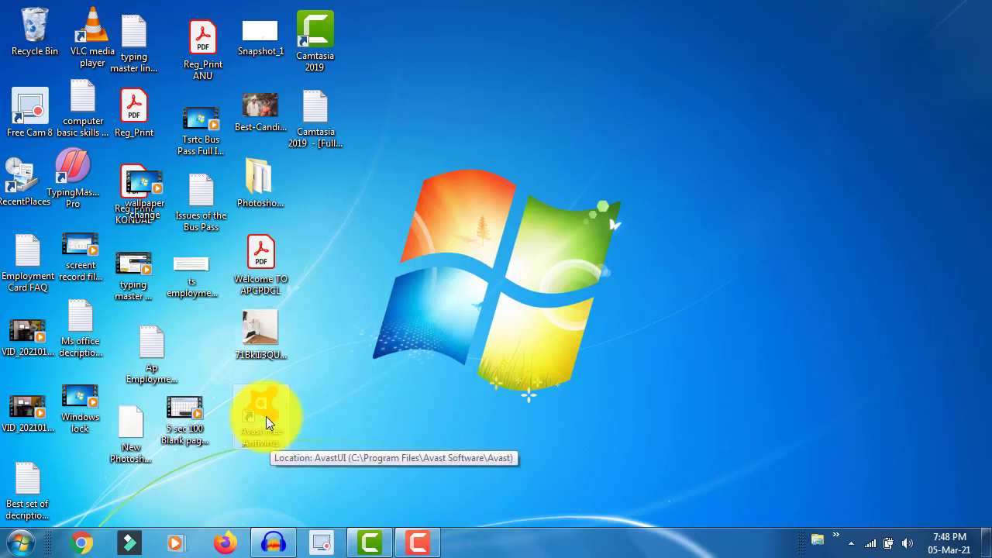
{"action": "left_click", "coordinate": [22, 547]}
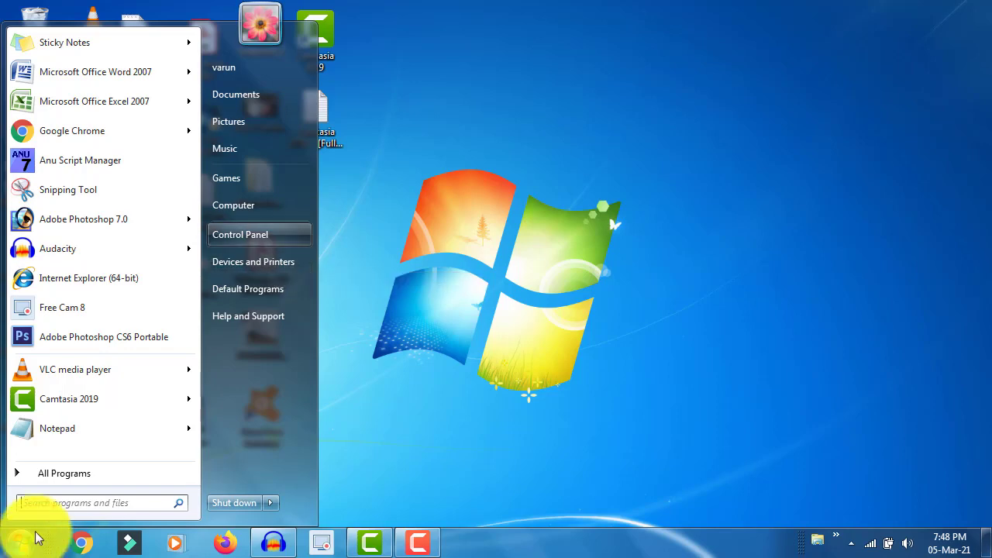
{"action": "left_click", "coordinate": [273, 235]}
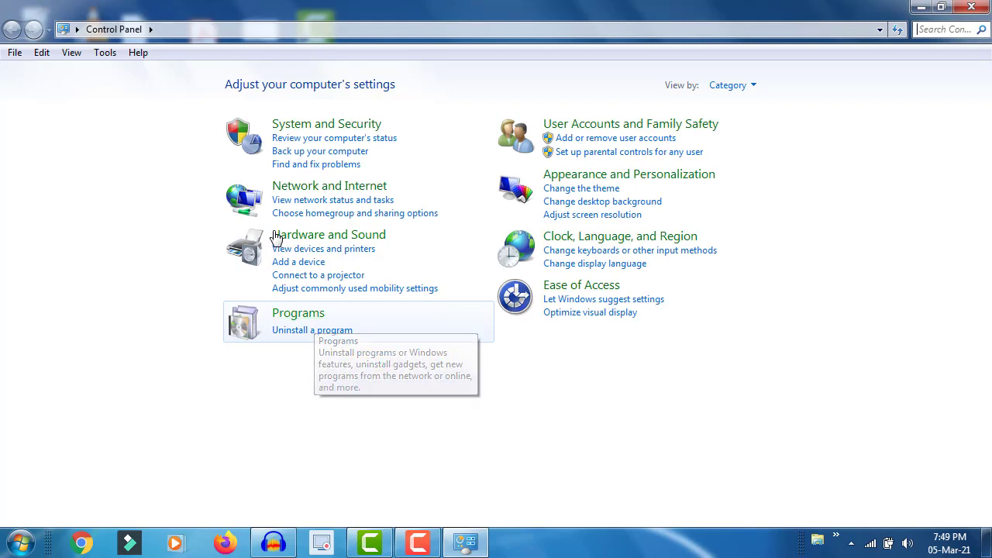
{"action": "left_click", "coordinate": [289, 333]}
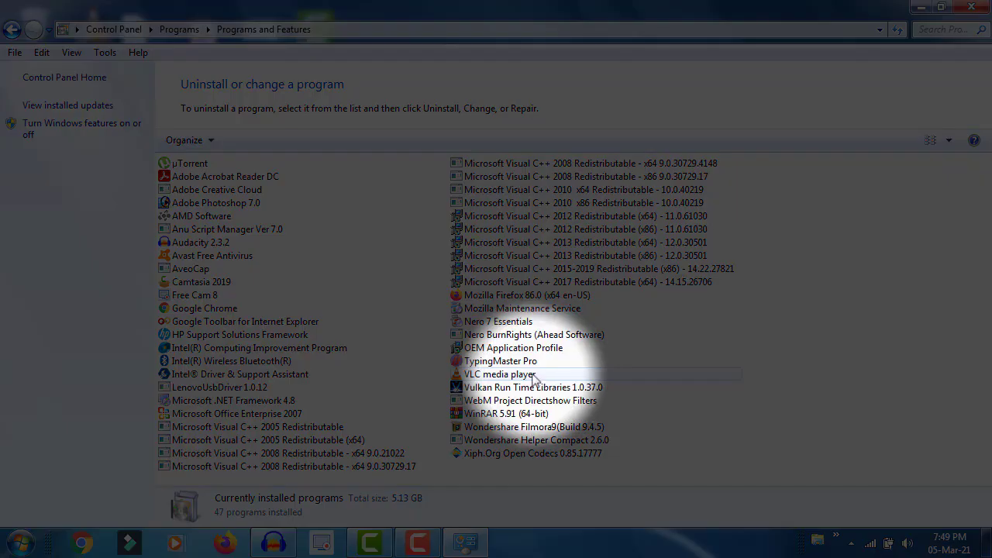
Start uninstalling Avast Free Antivirus and choose the uninstall option in its setup window
{"action": "left_click", "coordinate": [200, 262]}
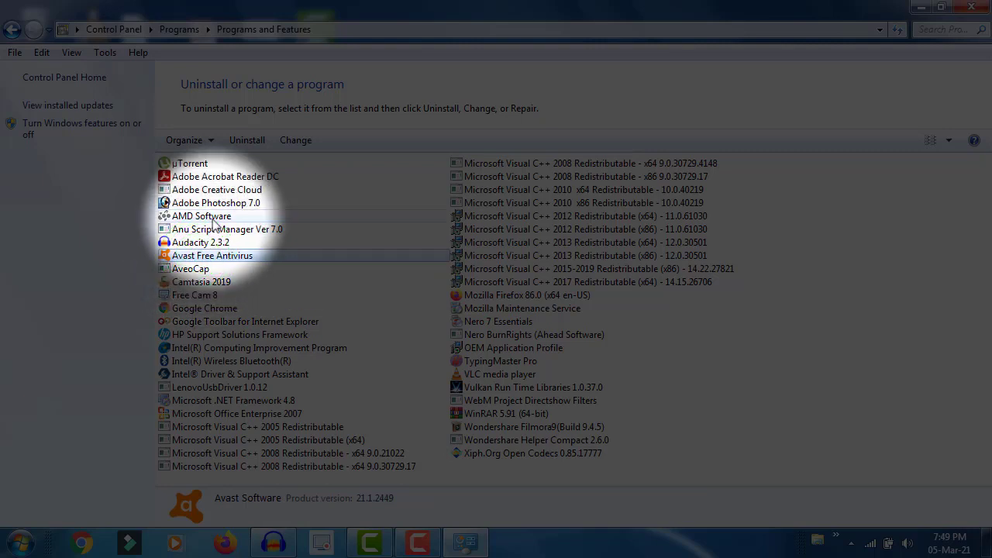
{"action": "left_click", "coordinate": [246, 142]}
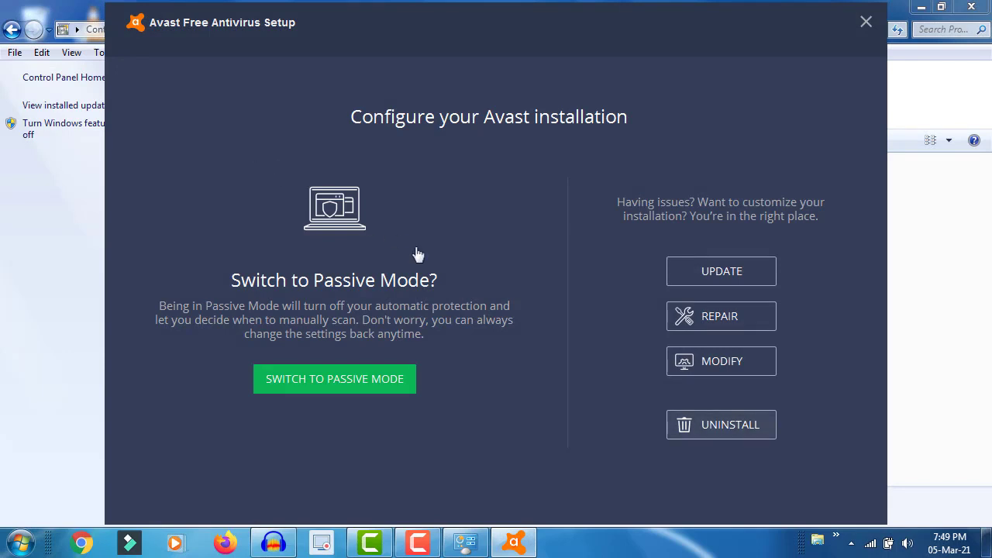
{"action": "left_click", "coordinate": [701, 426]}
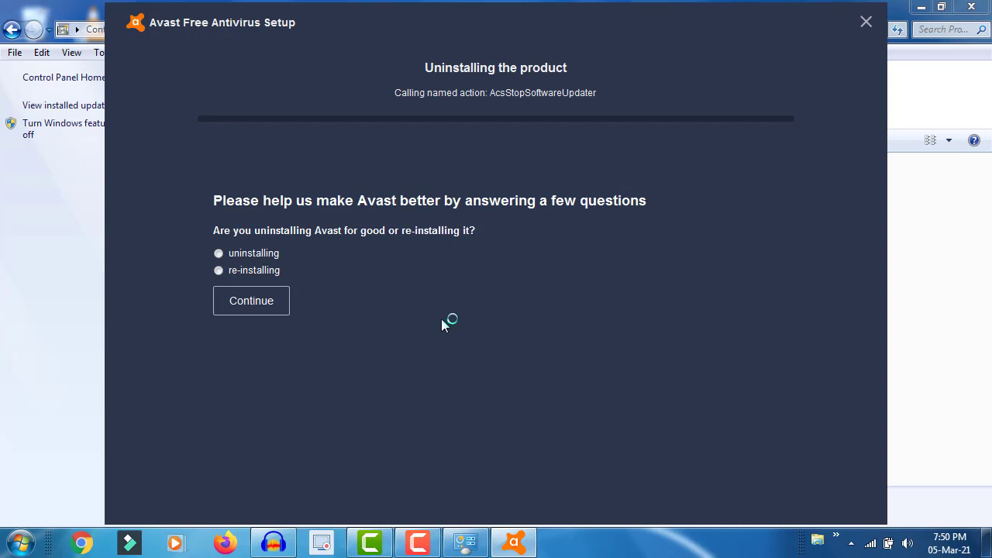
Submit the uninstall survey with the answers "uninstalling", "Other (please specify)" and "Less than 1 month"
{"action": "left_click", "coordinate": [242, 255]}
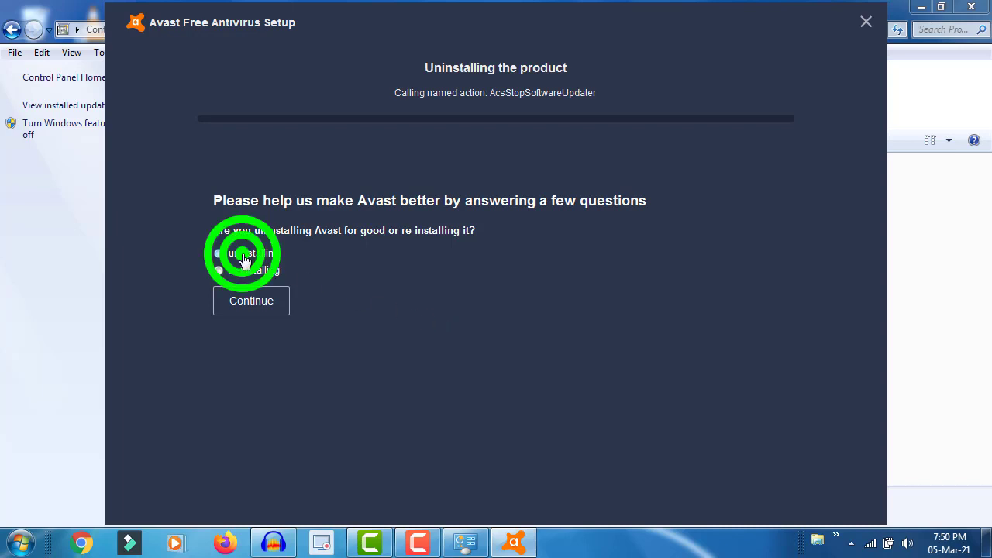
{"action": "left_click", "coordinate": [247, 310]}
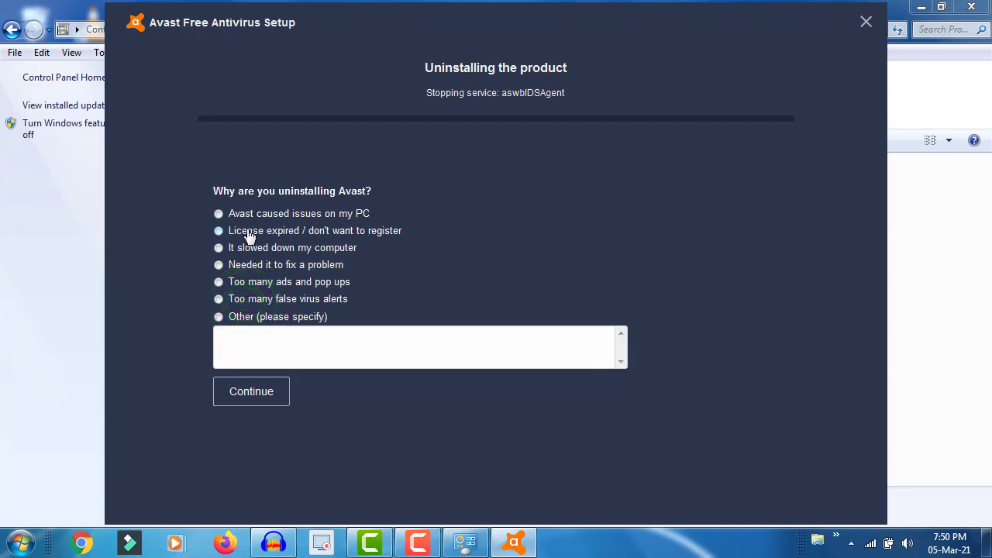
{"action": "left_click", "coordinate": [234, 317]}
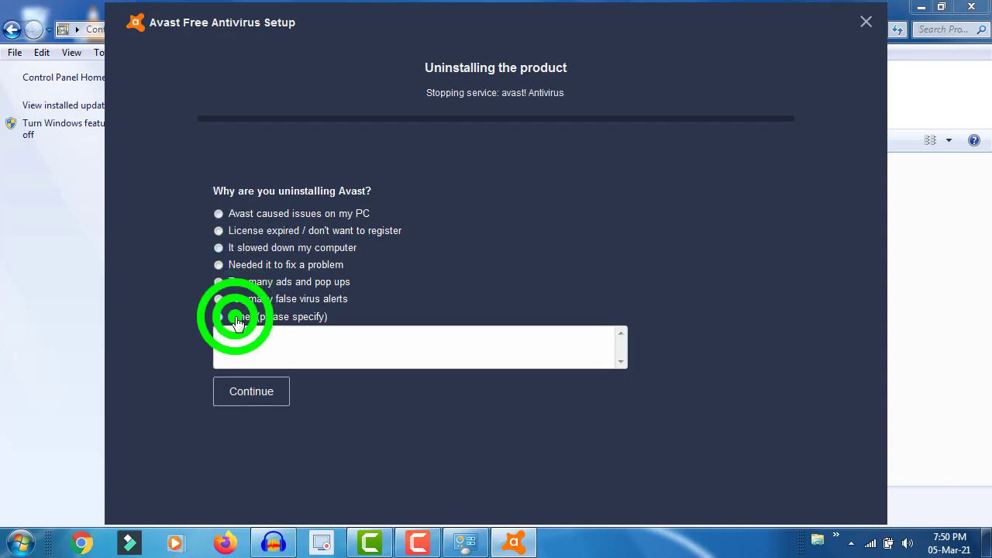
{"action": "left_click", "coordinate": [255, 393]}
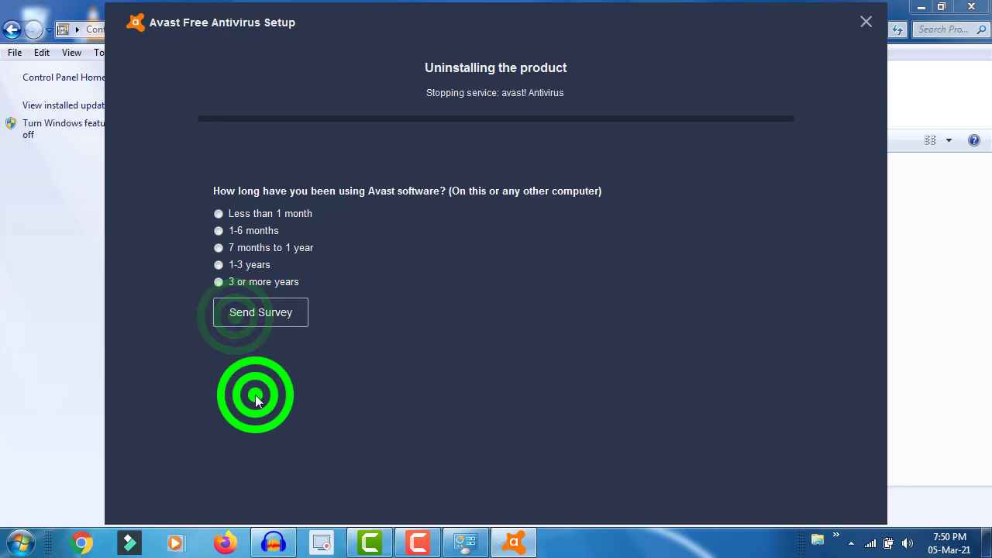
{"action": "left_click", "coordinate": [231, 214]}
{"action": "left_click", "coordinate": [269, 314]}
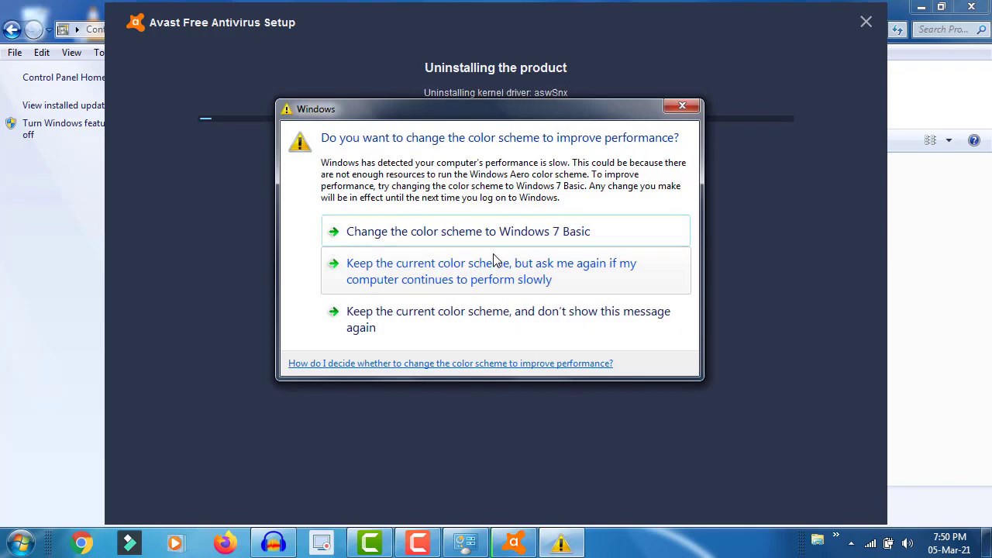
Dismiss the color scheme prompt and finish the Avast uninstallation, choosing to restart the computer later
{"action": "left_click", "coordinate": [673, 108]}
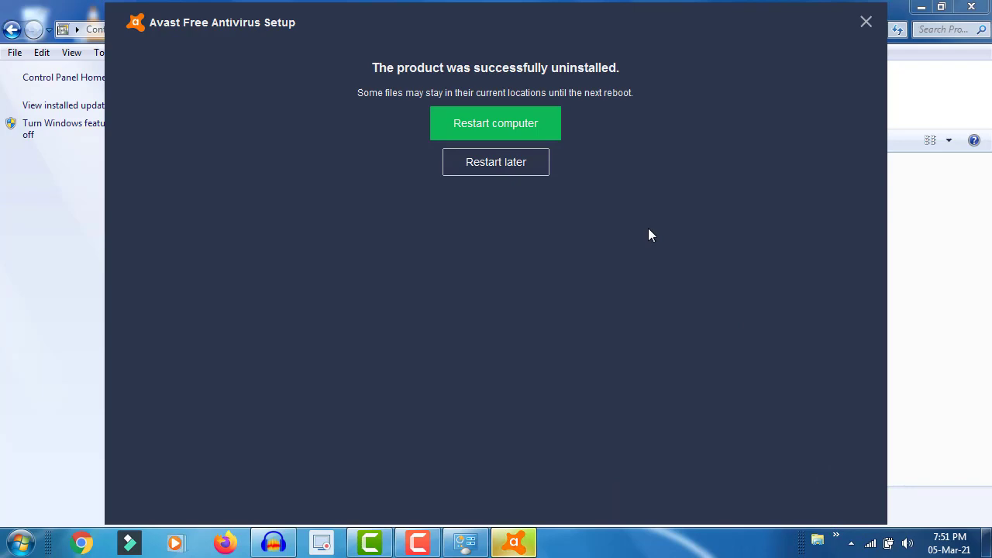
{"action": "left_click", "coordinate": [530, 172]}
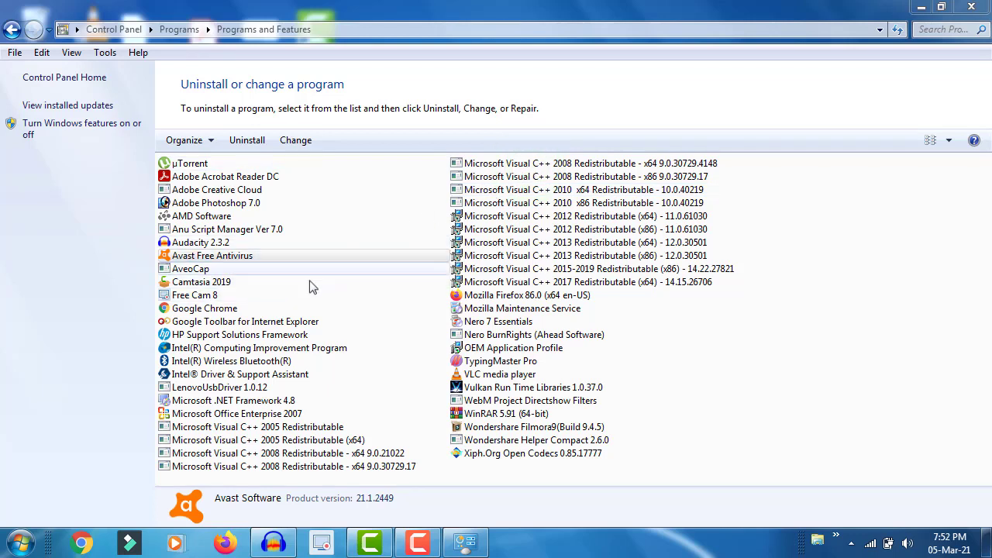
Try to uninstall the remaining Avast Free Antivirus entry from the installed programs list again
{"action": "left_click", "coordinate": [275, 262]}
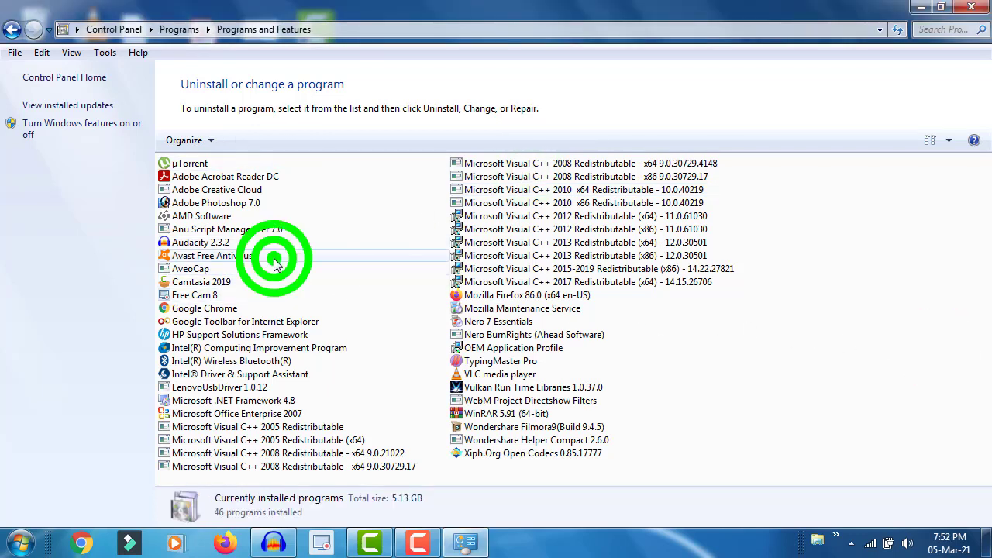
{"action": "left_click", "coordinate": [247, 140]}
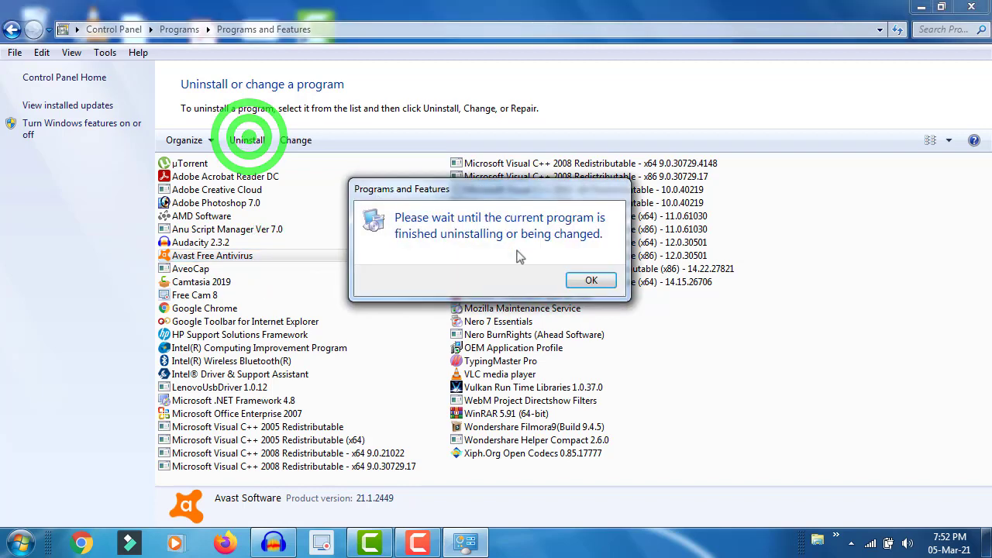
{"action": "left_click", "coordinate": [592, 281]}
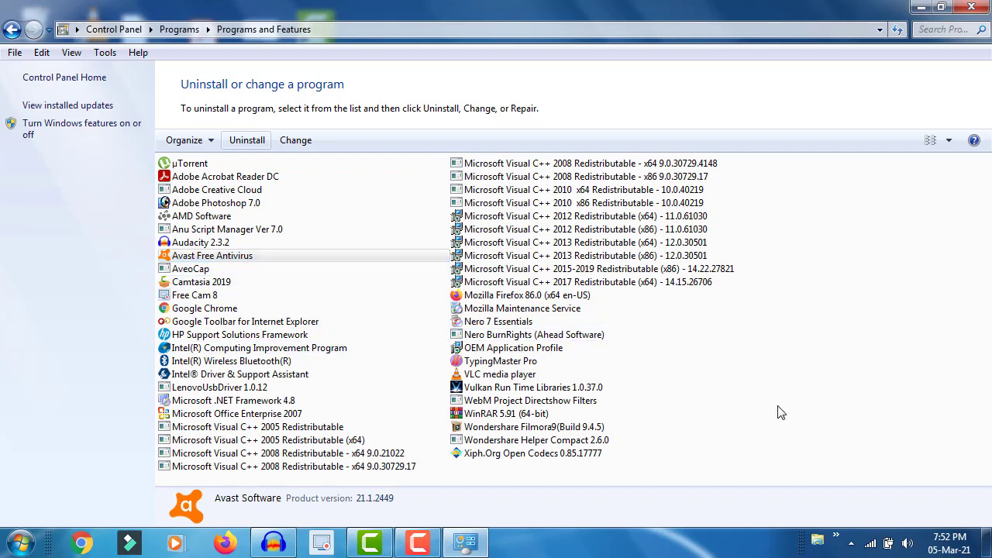
{"action": "left_click", "coordinate": [708, 452]}
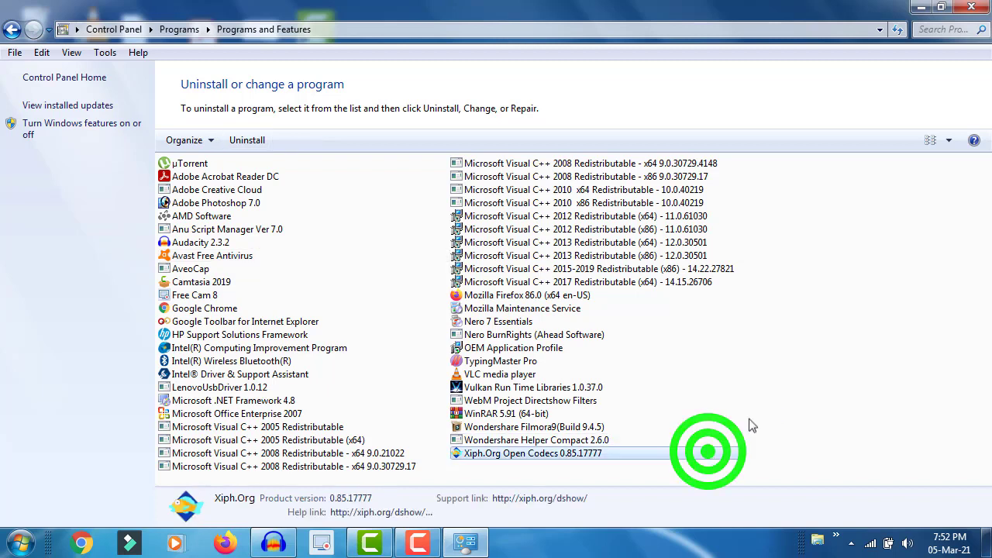
{"action": "left_click", "coordinate": [817, 364]}
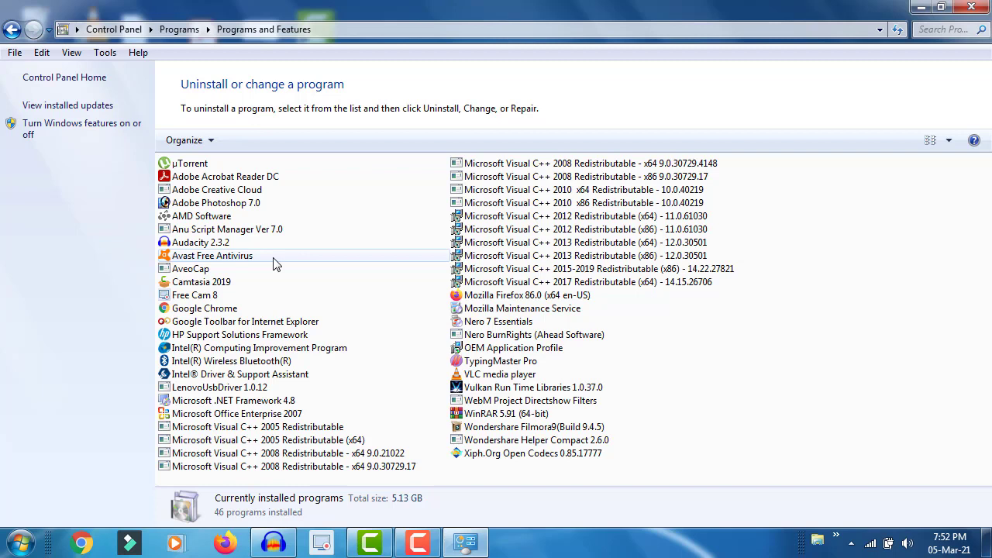
{"action": "mouse_move", "coordinate": [462, 547]}
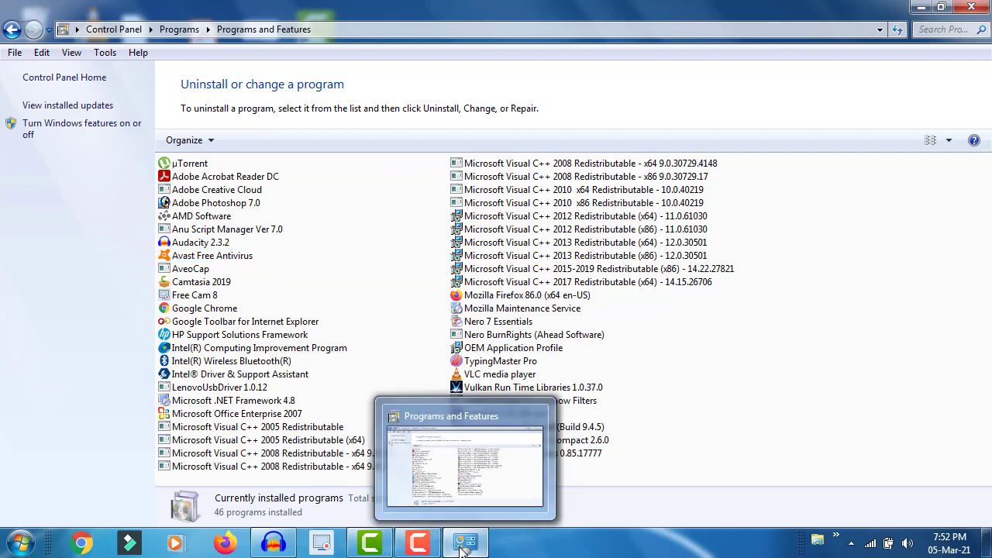
{"action": "left_click", "coordinate": [463, 469]}
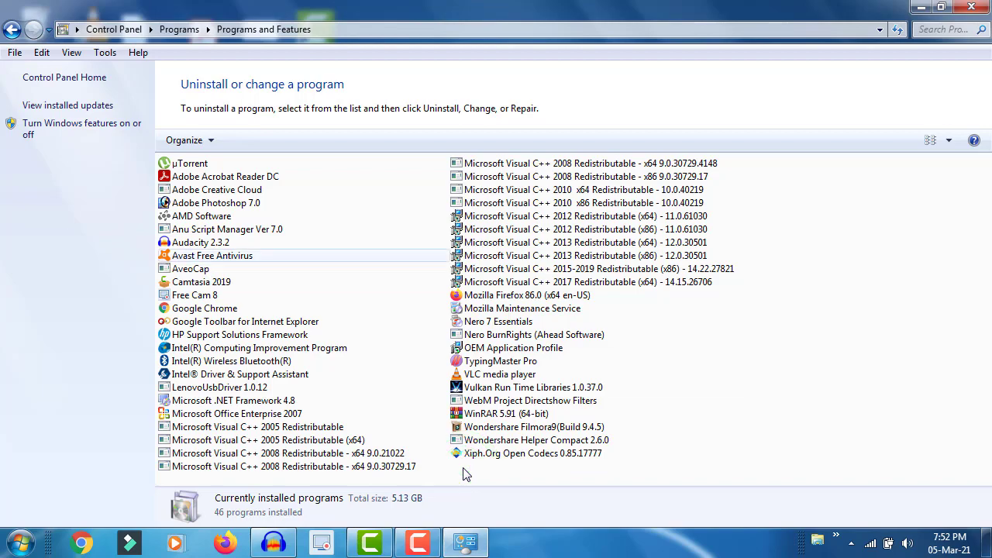
Minimize the installed programs window and refresh the desktop three times
{"action": "left_click", "coordinate": [920, 8]}
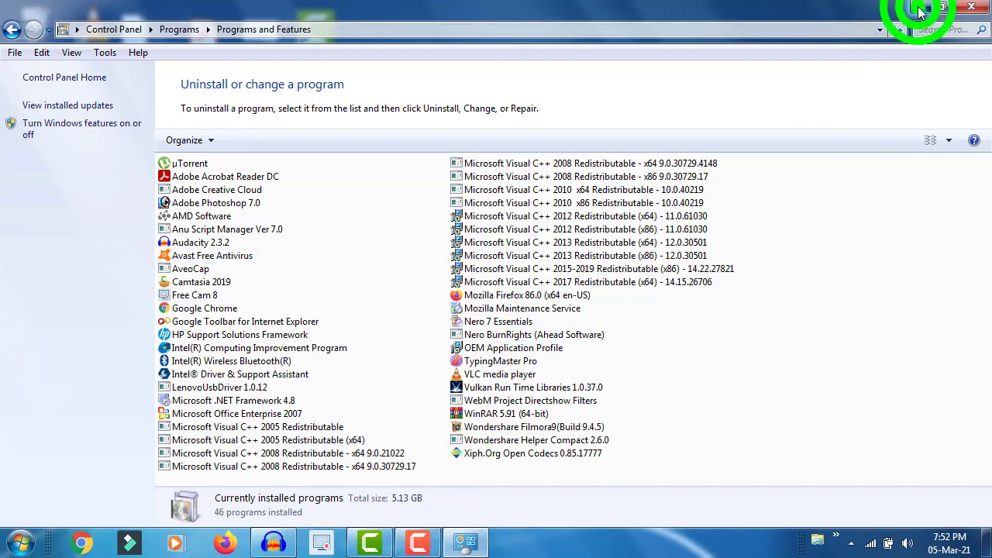
{"action": "right_click", "coordinate": [520, 64]}
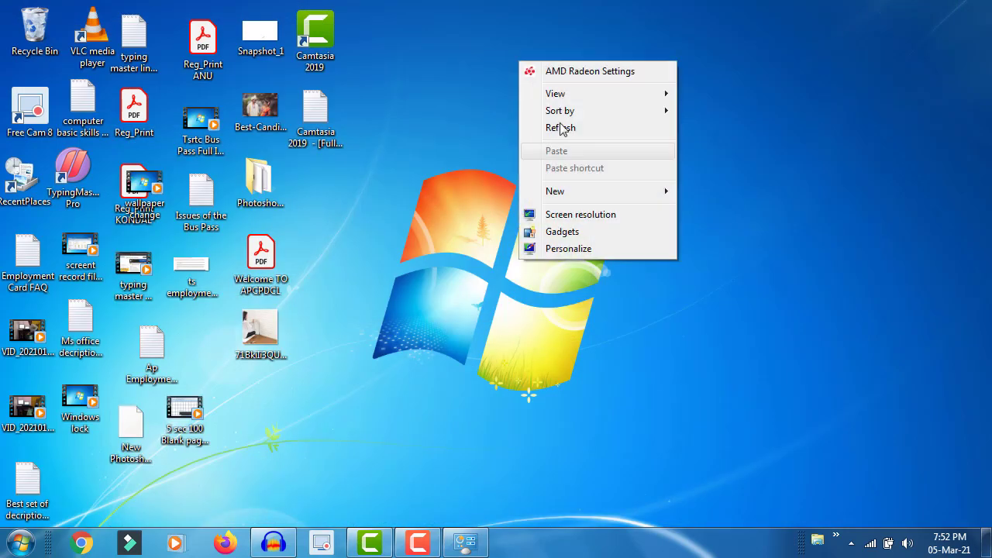
{"action": "left_click", "coordinate": [555, 126]}
{"action": "right_click", "coordinate": [528, 97]}
{"action": "left_click", "coordinate": [580, 163]}
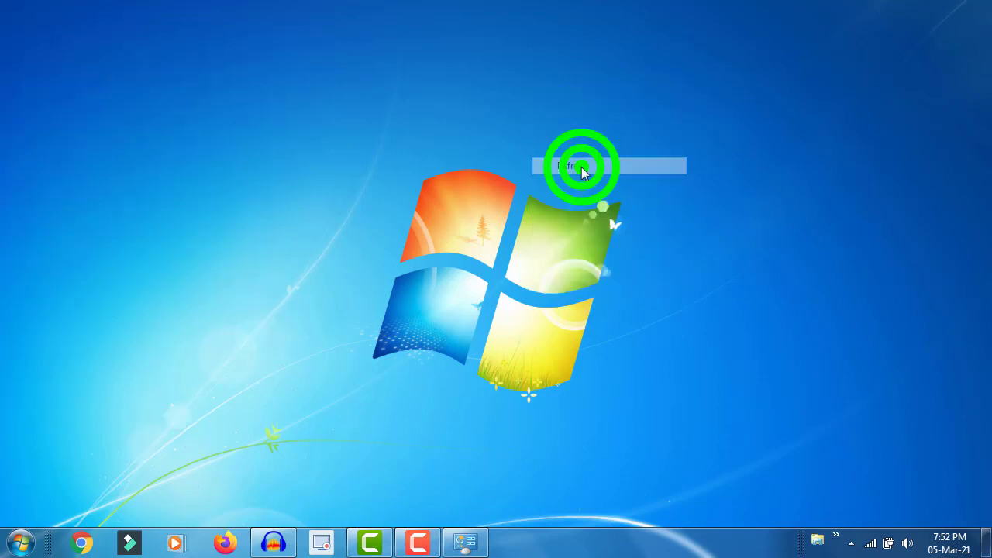
{"action": "right_click", "coordinate": [443, 129]}
{"action": "left_click", "coordinate": [498, 187]}
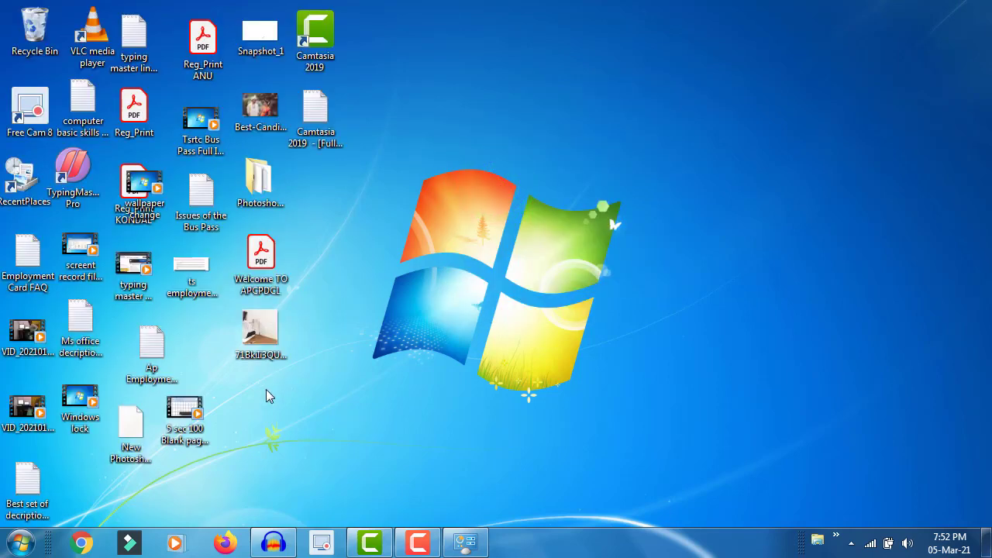
Reopen the list of installed programs from a new Control Panel window
{"action": "left_click", "coordinate": [12, 546]}
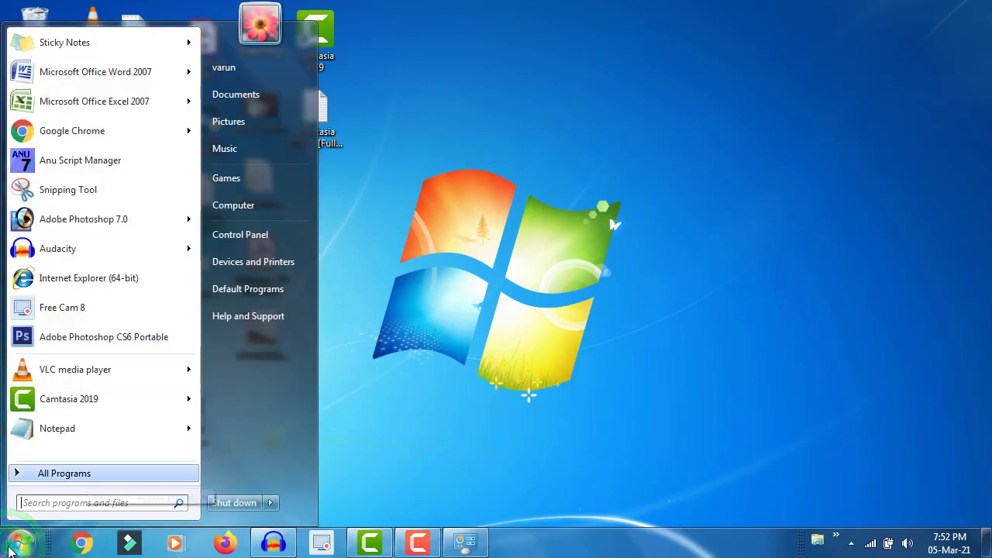
{"action": "left_click", "coordinate": [250, 234]}
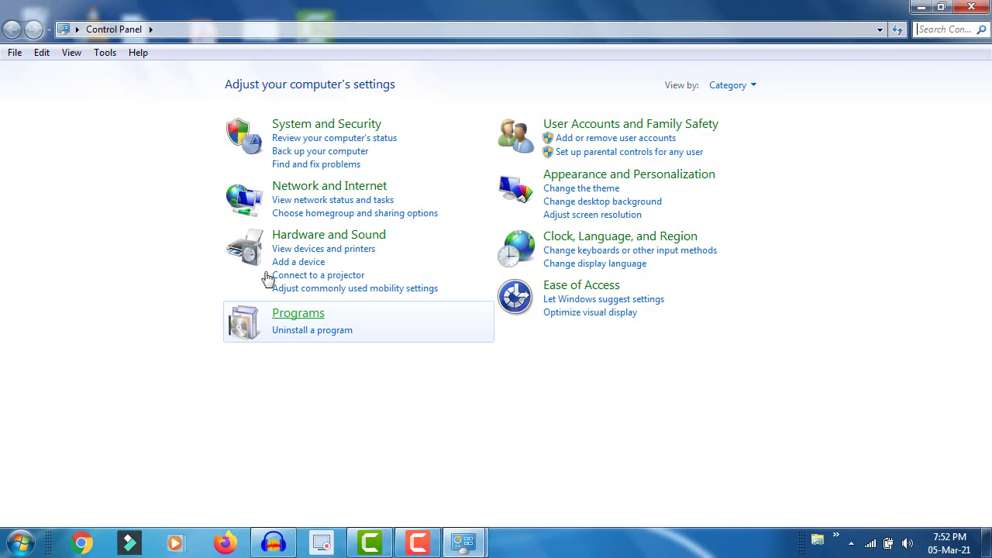
{"action": "left_click", "coordinate": [287, 331]}
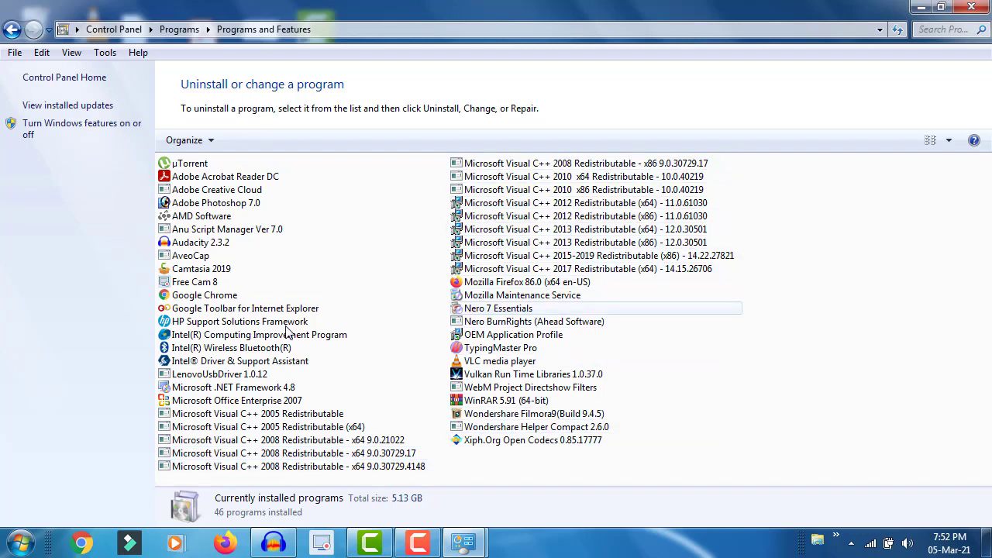
Check the installed programs list for Avast Free Antivirus, and close the window
{"action": "key", "text": "Down"}
{"action": "key", "text": "Down"}
{"action": "key", "text": "Down"}
{"action": "key", "text": "Down"}
{"action": "key", "text": "Down"}
{"action": "key", "text": "Down"}
{"action": "key", "text": "Down"}
{"action": "key", "text": "Down"}
{"action": "key", "text": "Left"}
{"action": "key", "text": "Down"}
{"action": "key", "text": "Down"}
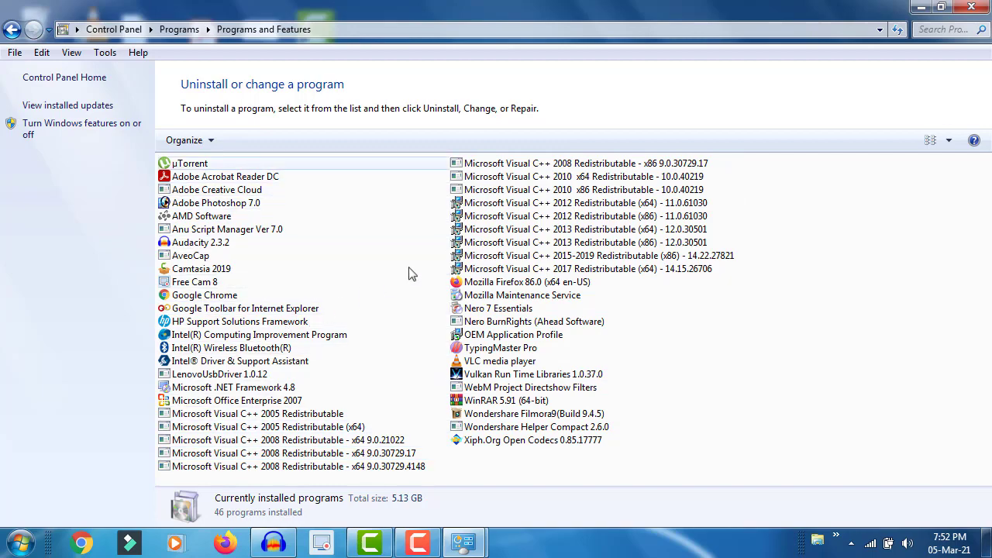
{"action": "left_click", "coordinate": [973, 7]}
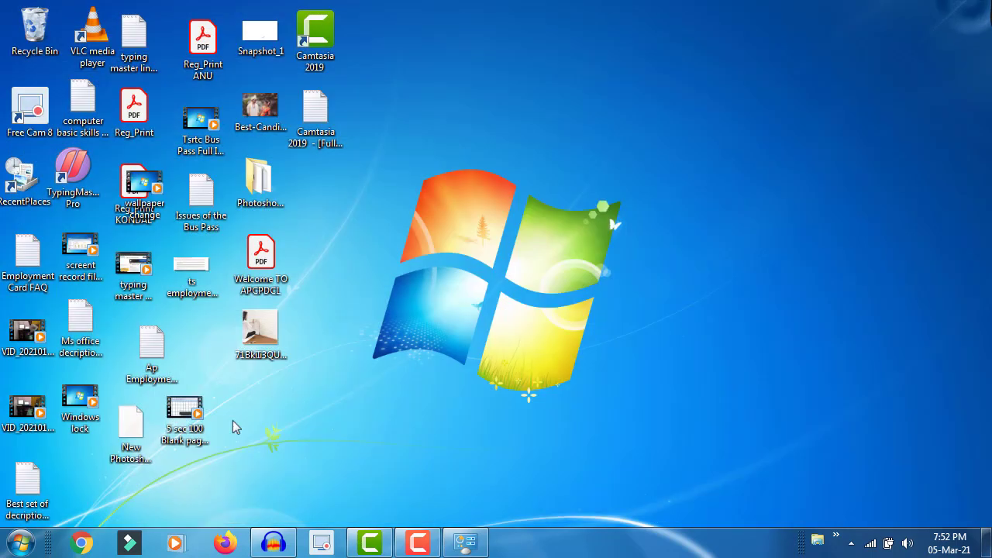
Look through the full list of Start menu programs for any Avast entry, and close the menu
{"action": "left_click", "coordinate": [22, 543]}
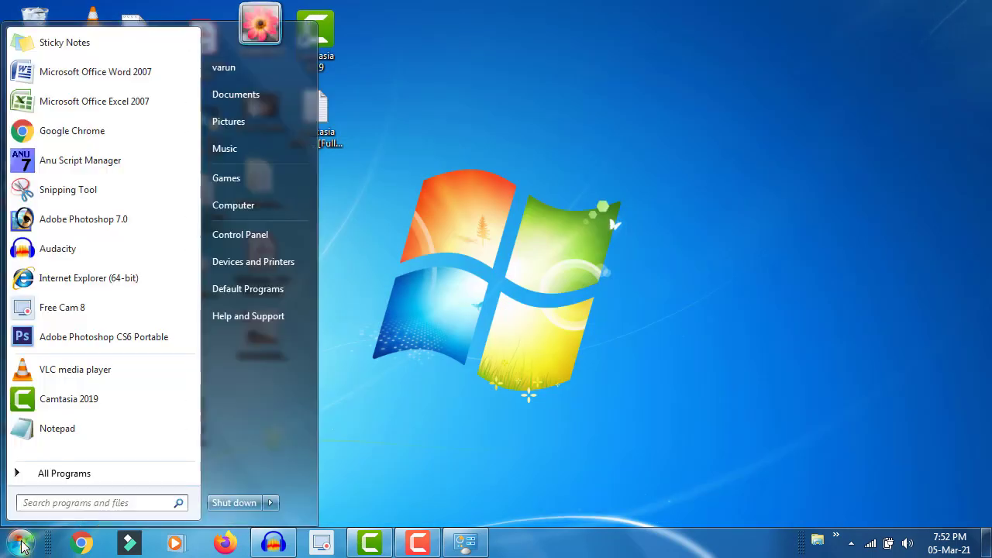
{"action": "left_click", "coordinate": [23, 475]}
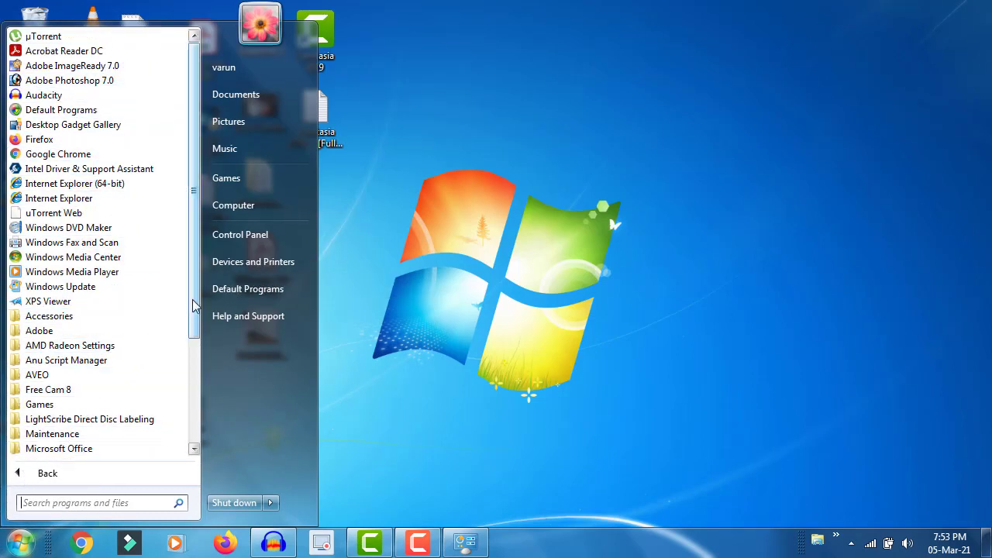
{"action": "scroll", "coordinate": [192, 391], "scroll_direction": "down", "scroll_amount": 3}
{"action": "scroll", "coordinate": [192, 395], "scroll_direction": "down", "scroll_amount": 1}
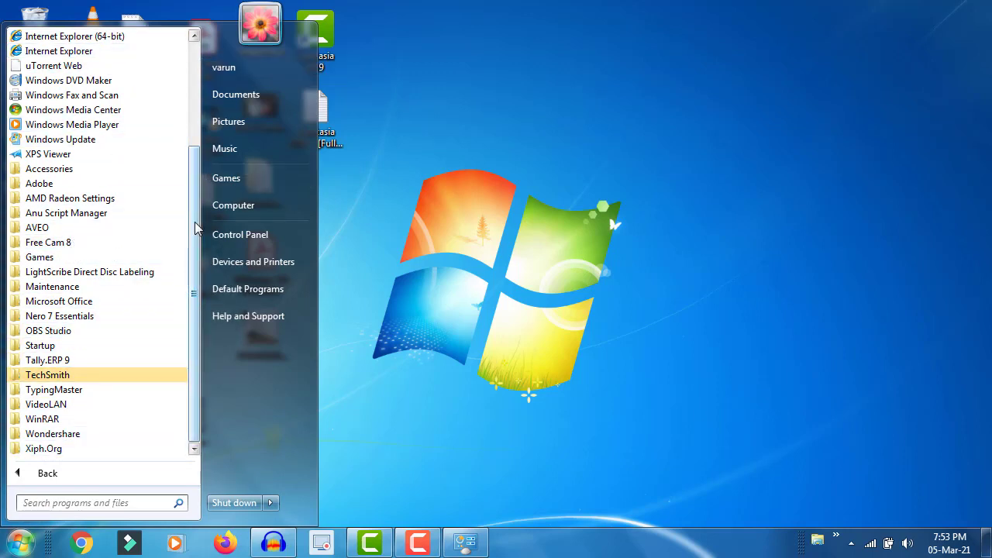
{"action": "scroll", "coordinate": [190, 224], "scroll_direction": "up", "scroll_amount": 4}
{"action": "scroll", "coordinate": [179, 260], "scroll_direction": "down", "scroll_amount": 4}
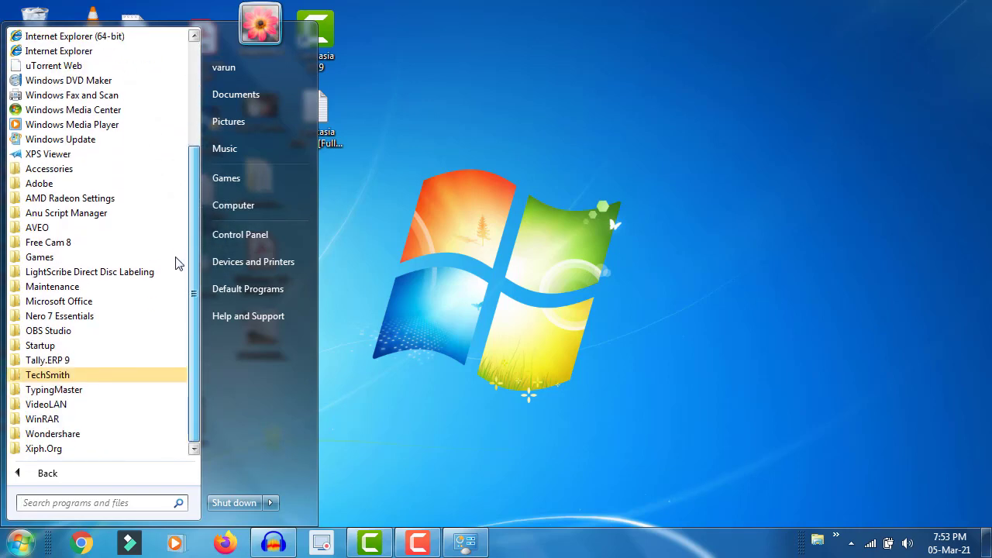
{"action": "left_click", "coordinate": [566, 430]}
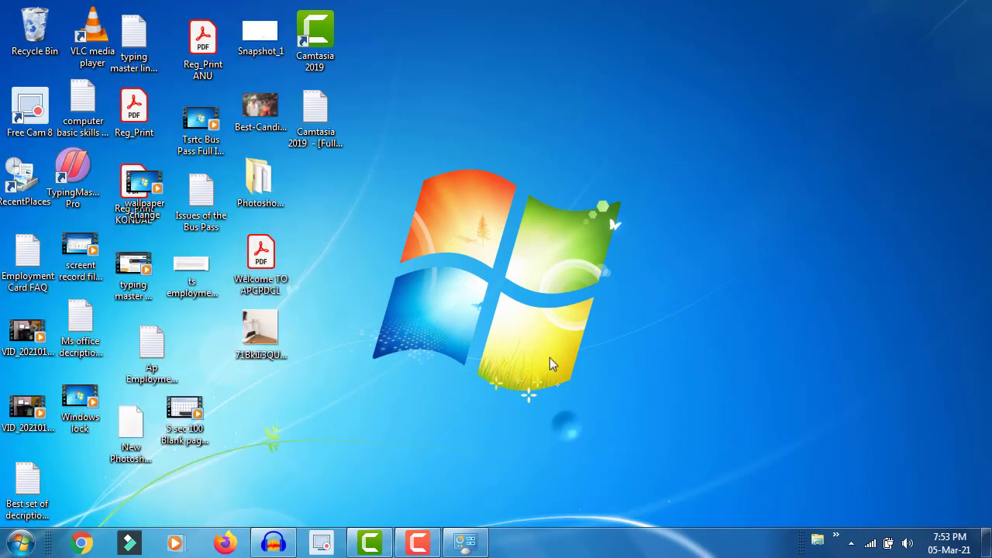